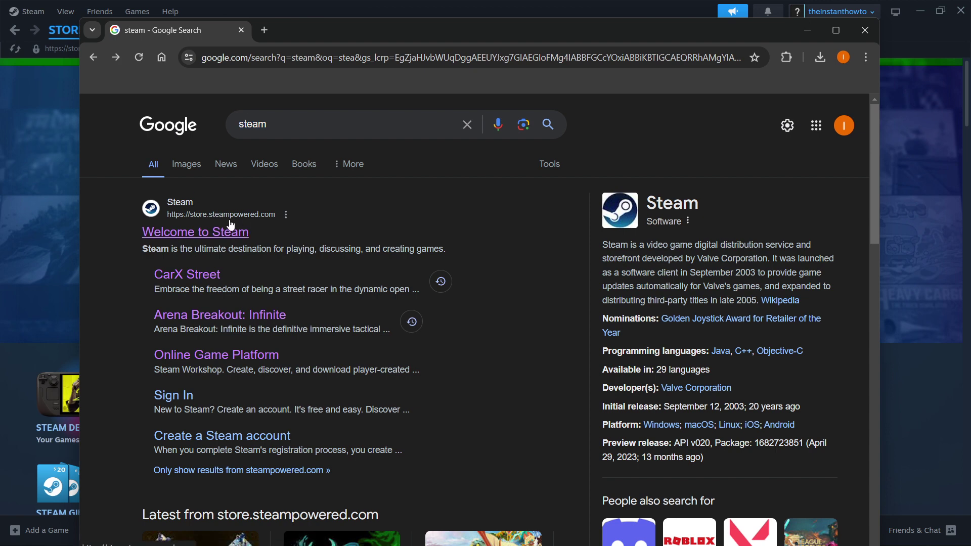
- Open the 'Welcome to Steam' result from the 'steam' search, then go to the Install Steam page
left_click(198, 238)
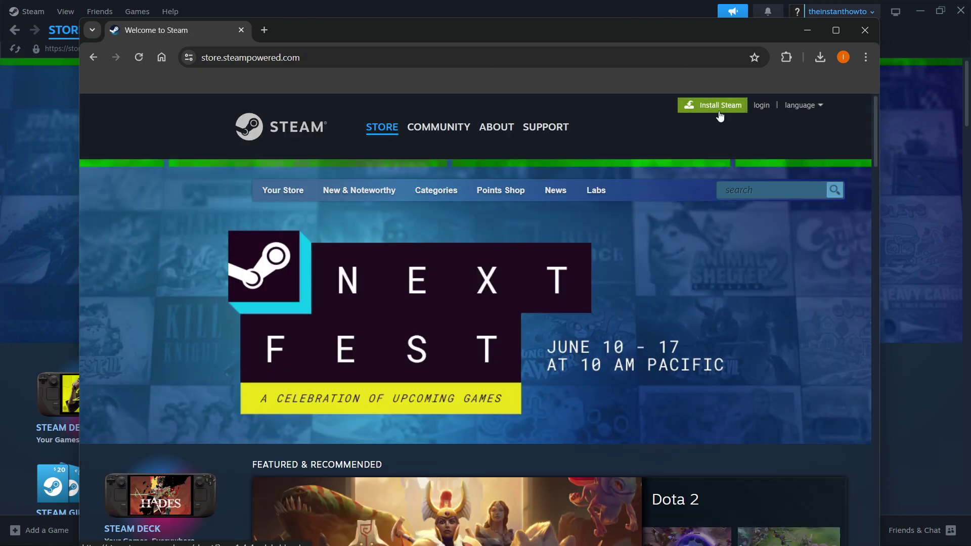
left_click(720, 106)
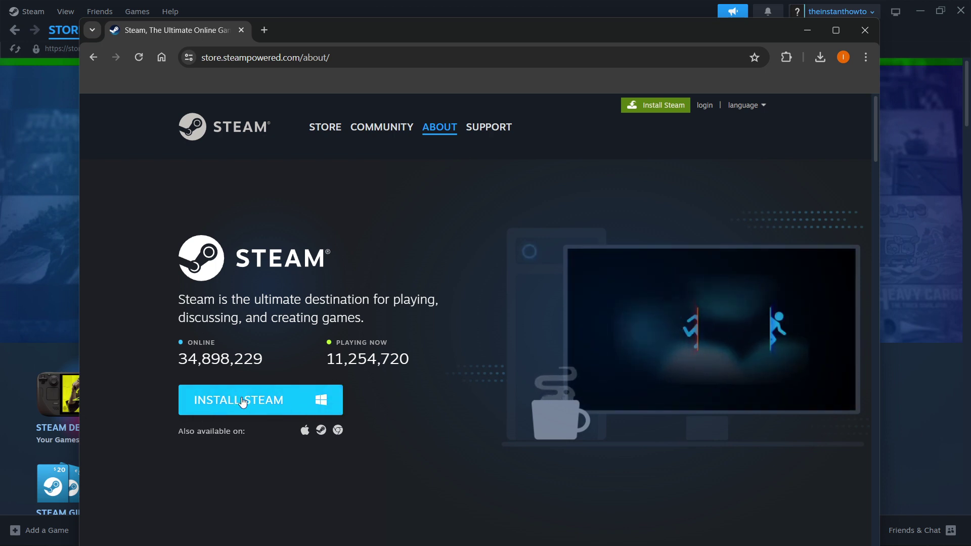
- Download the Steam installer SteamSetup.exe and run it from the browser's downloads
left_click(293, 408)
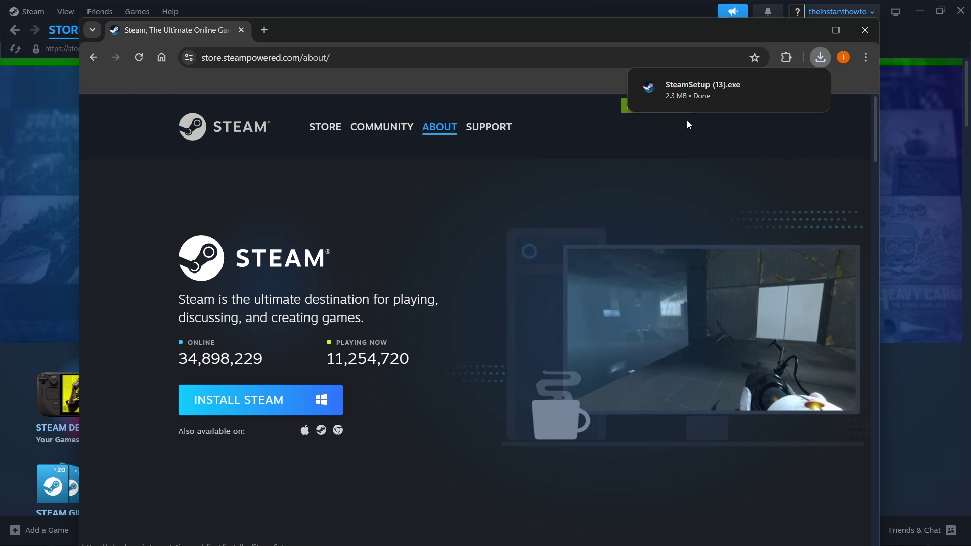
mouse_move(694, 91)
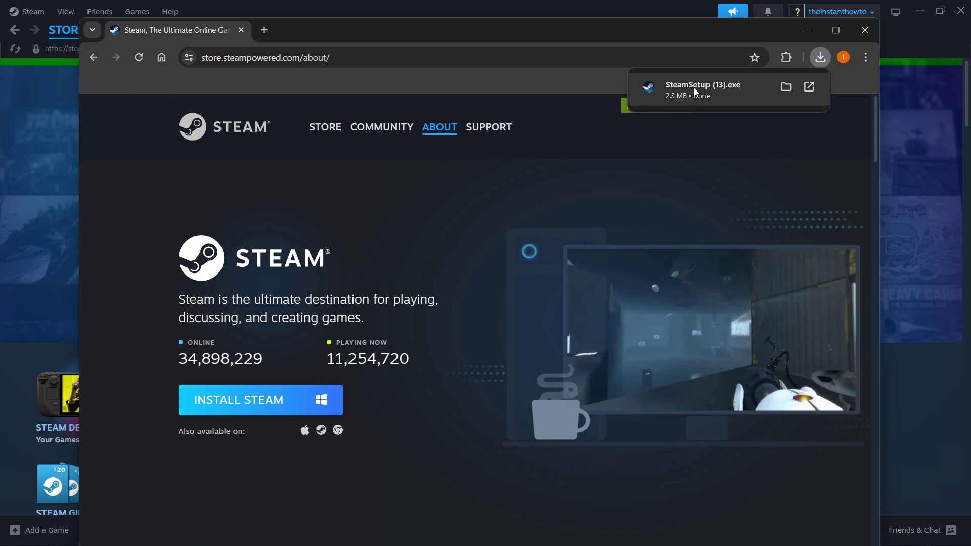
left_click(694, 87)
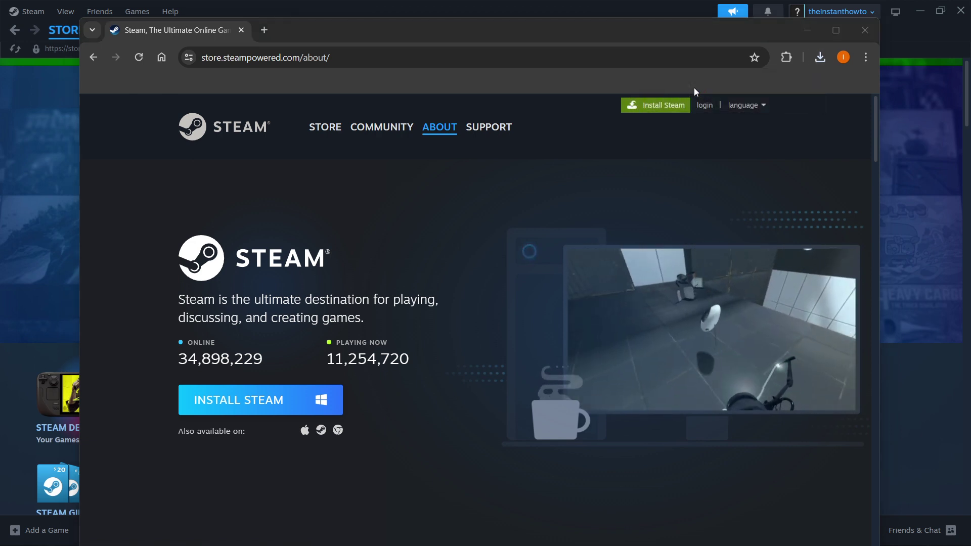
- Advance Steam Setup with English to the install location C:\Program Files (x86)\Steam\
left_click_drag(466, 122, 480, 121)
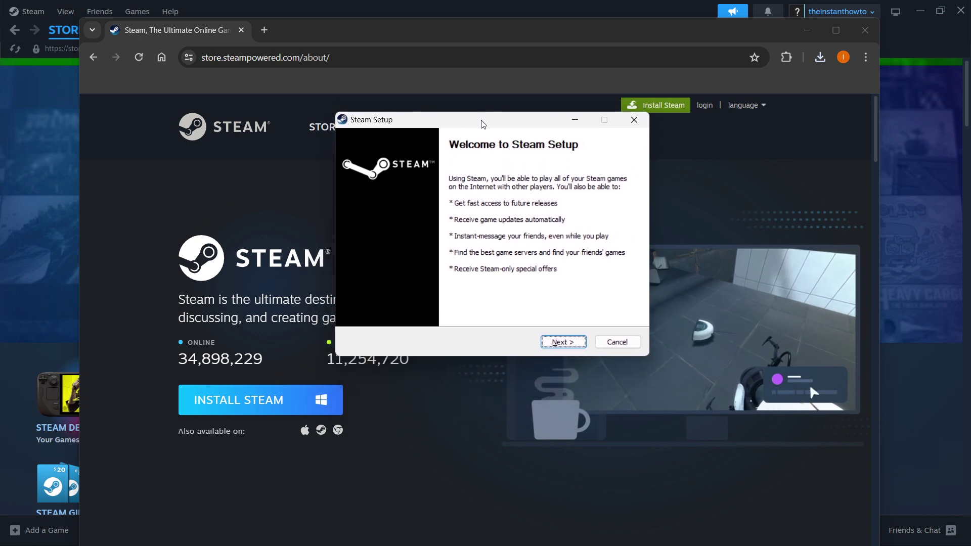
left_click(563, 342)
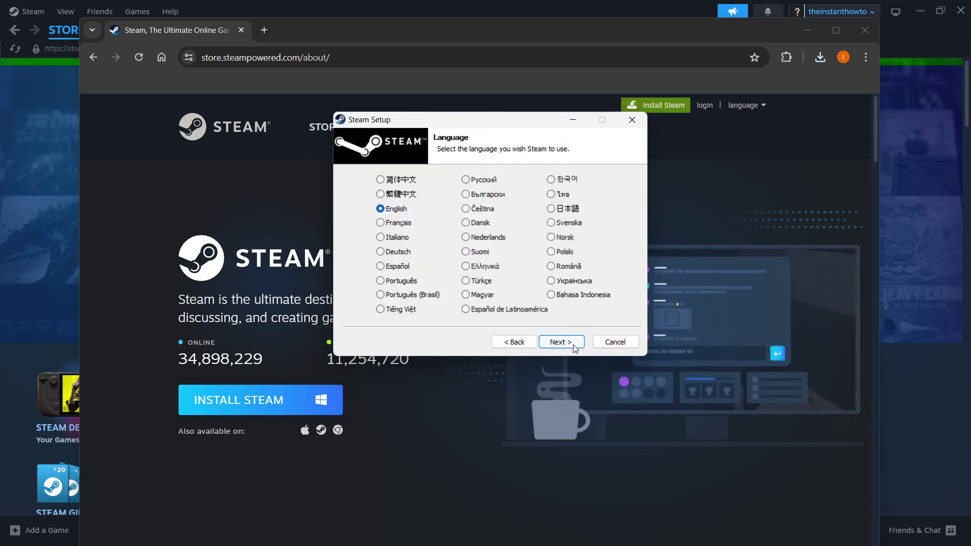
left_click(564, 343)
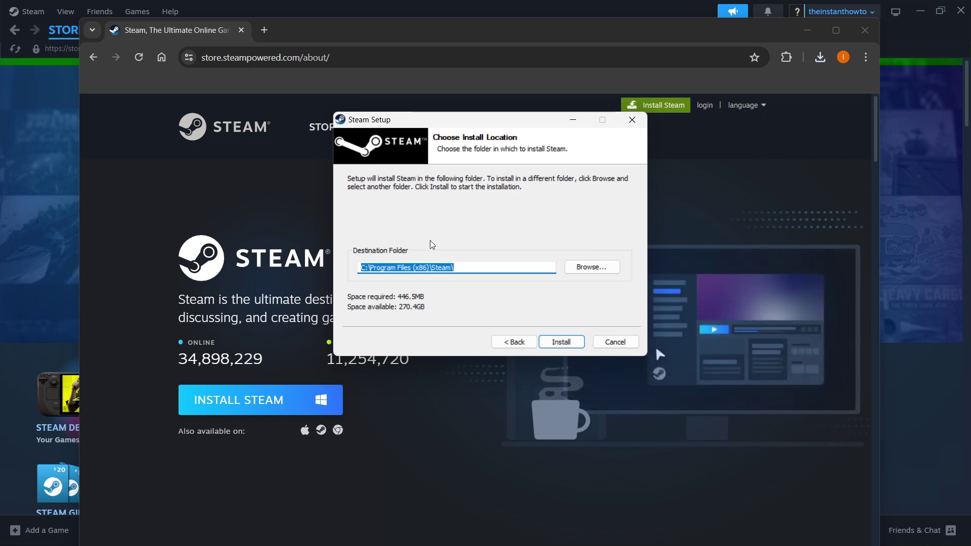
left_click(486, 268)
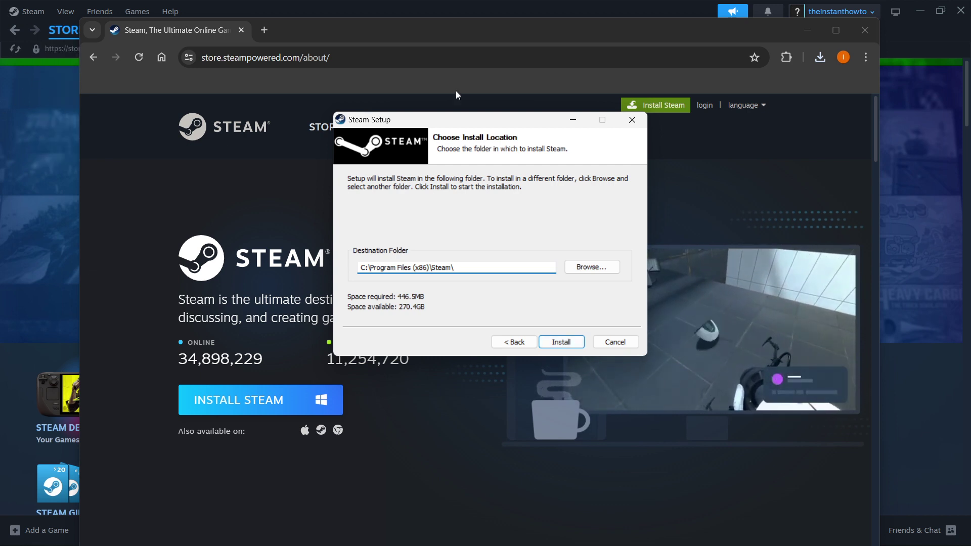
- Minimize the browser to reveal the signed-in Steam client's Store home page
left_click(191, 77)
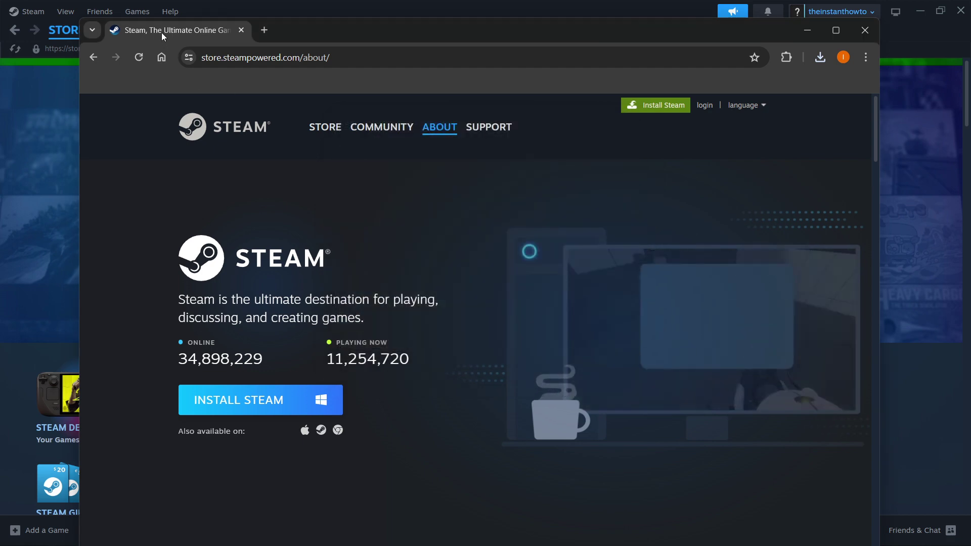
left_click(64, 30)
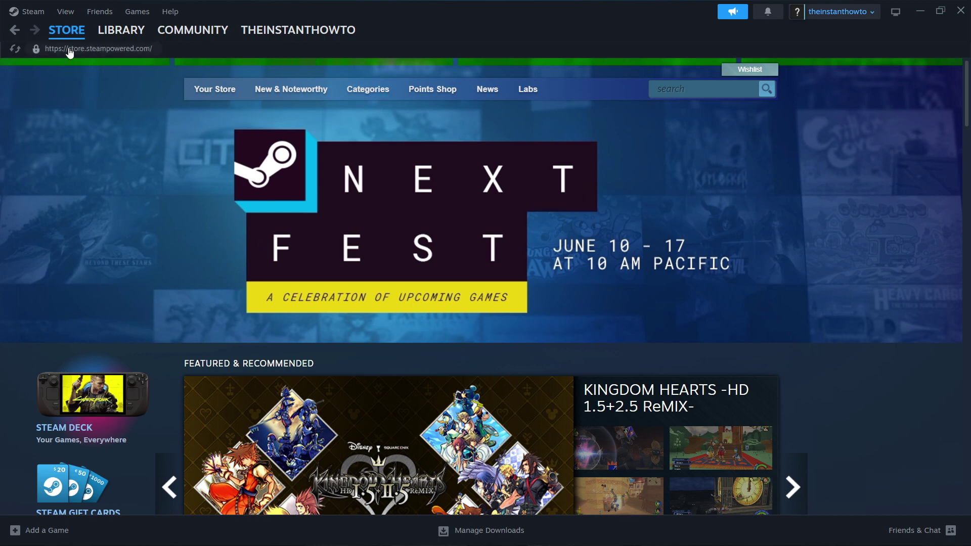
mouse_move(72, 36)
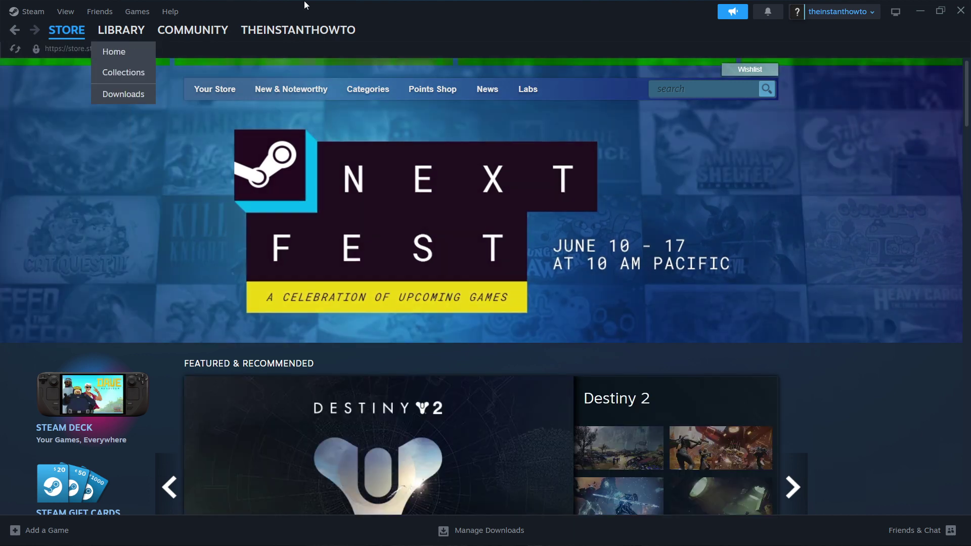
- Search the Steam store for 'granny'
left_click(709, 95)
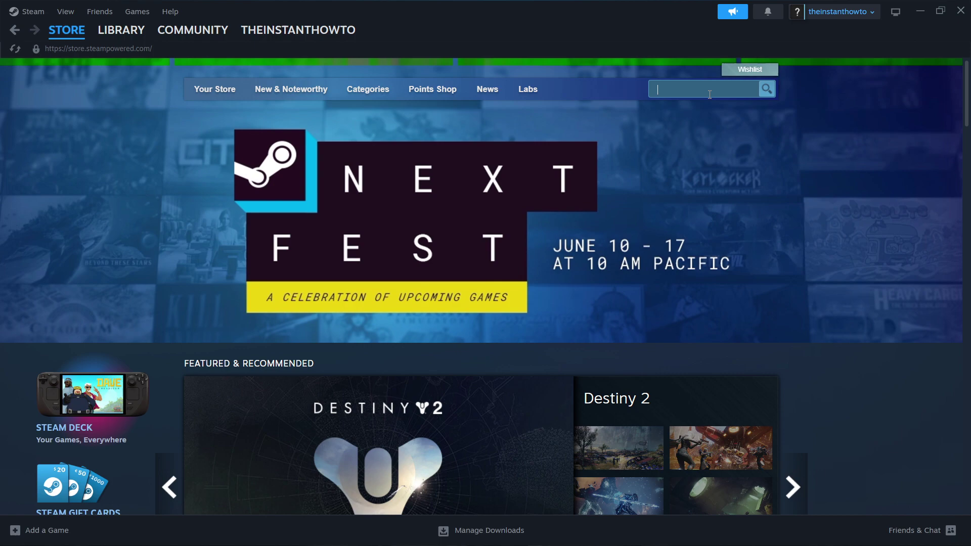
type("granny")
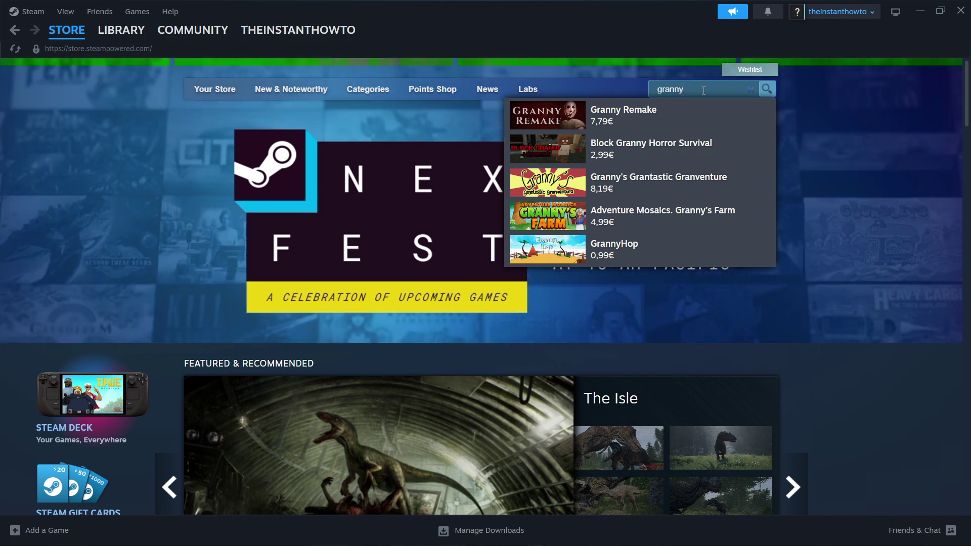
key("Return")
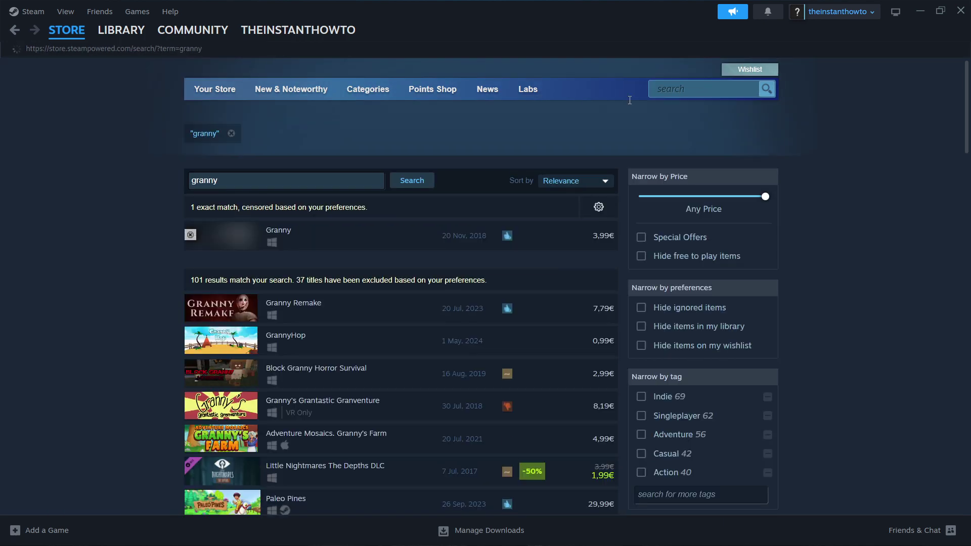
- Show all 128 results, including Granny, without content preferences or hidden ignored items
left_click(599, 207)
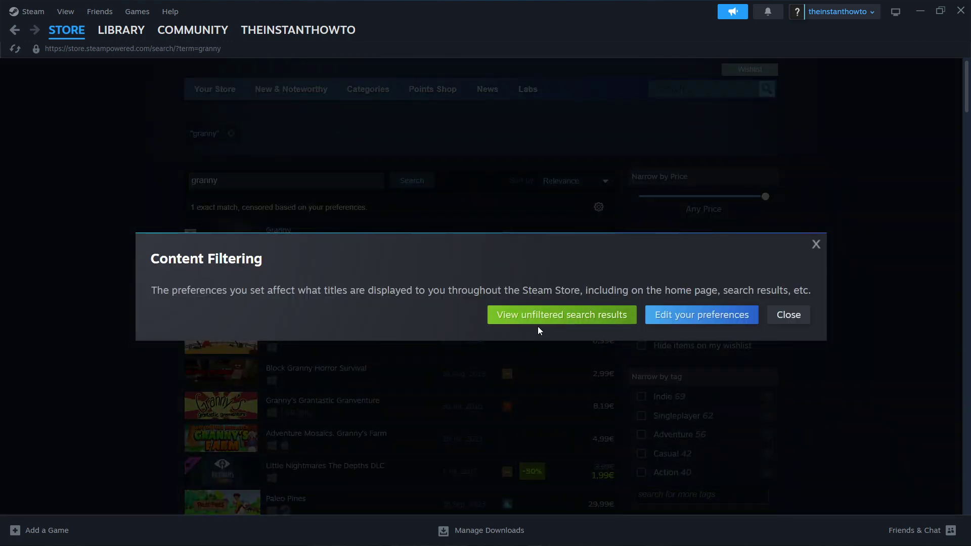
left_click(552, 316)
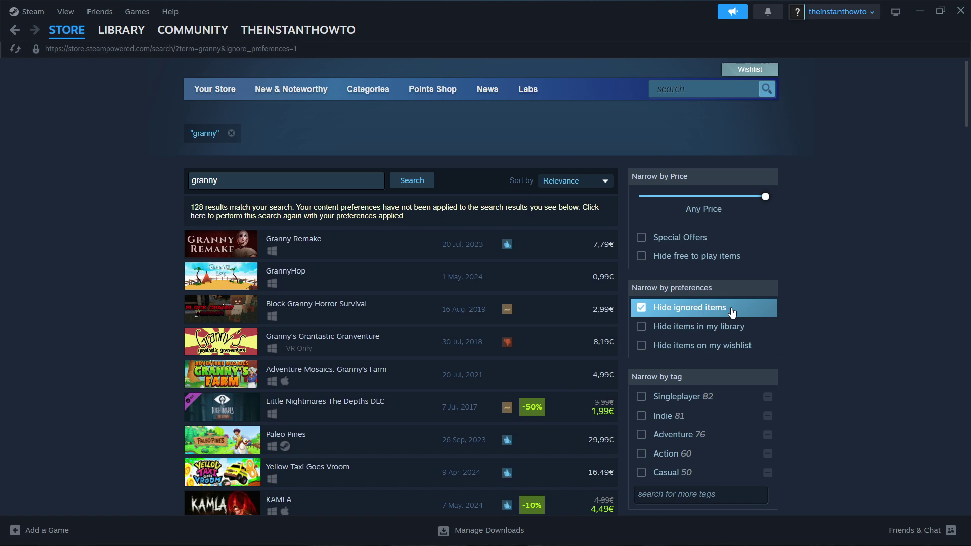
left_click(713, 309)
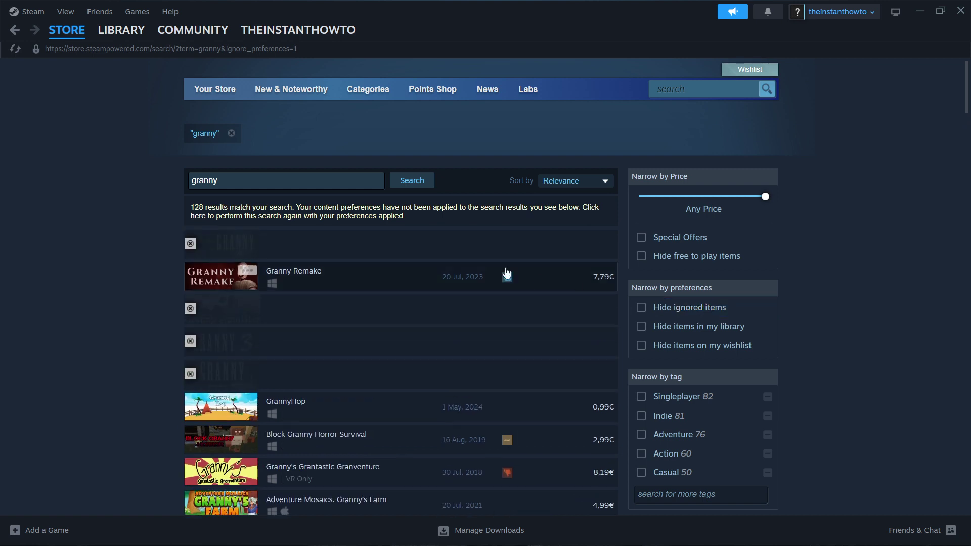
mouse_move(371, 261)
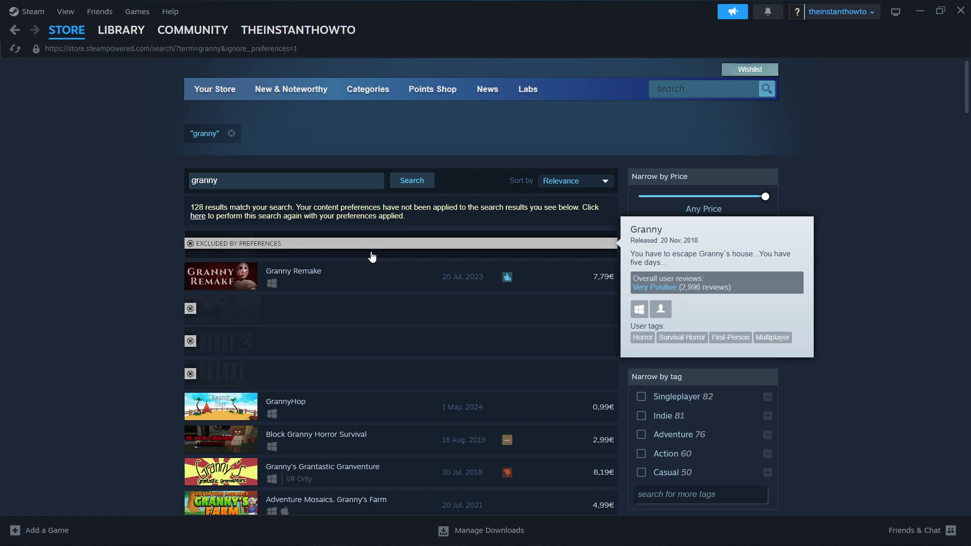
- Open Granny's page past the mature-content check, add it and view the 3,99€ cart
left_click(356, 252)
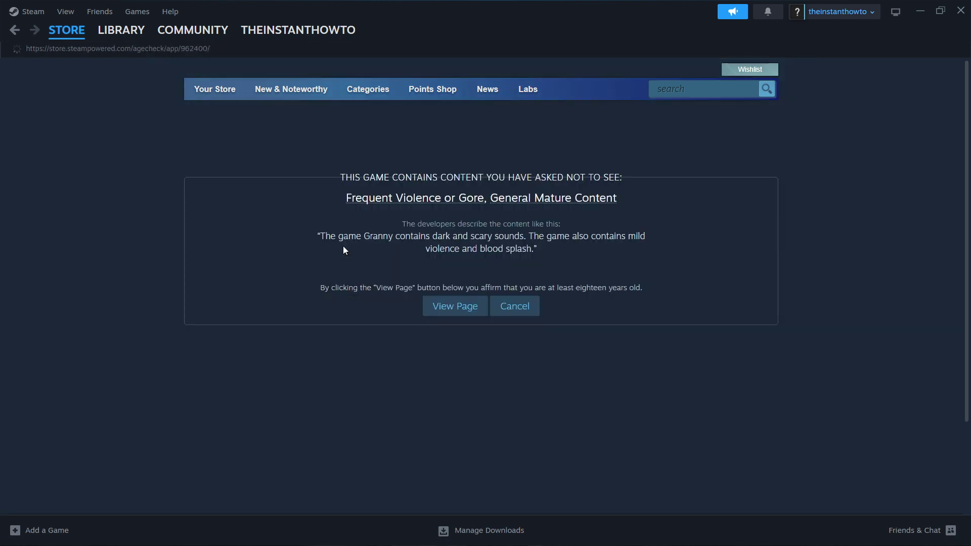
left_click(457, 388)
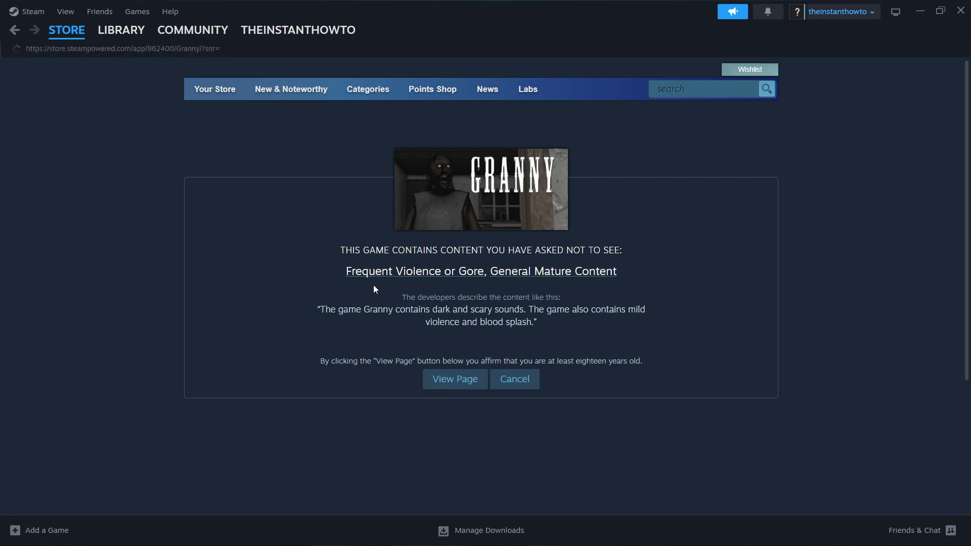
left_click(455, 383)
scroll(141, 225, "down", 6)
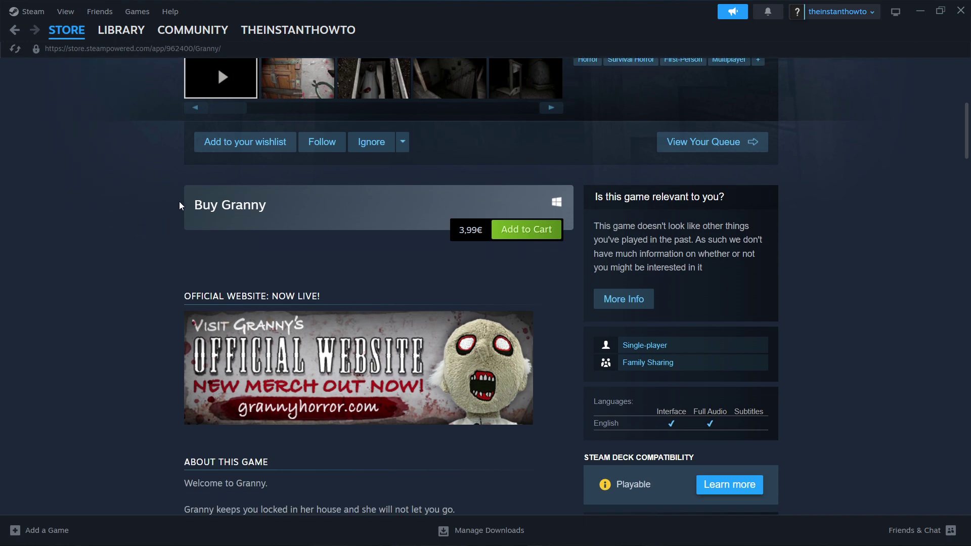
left_click_drag(180, 205, 359, 210)
left_click(360, 210)
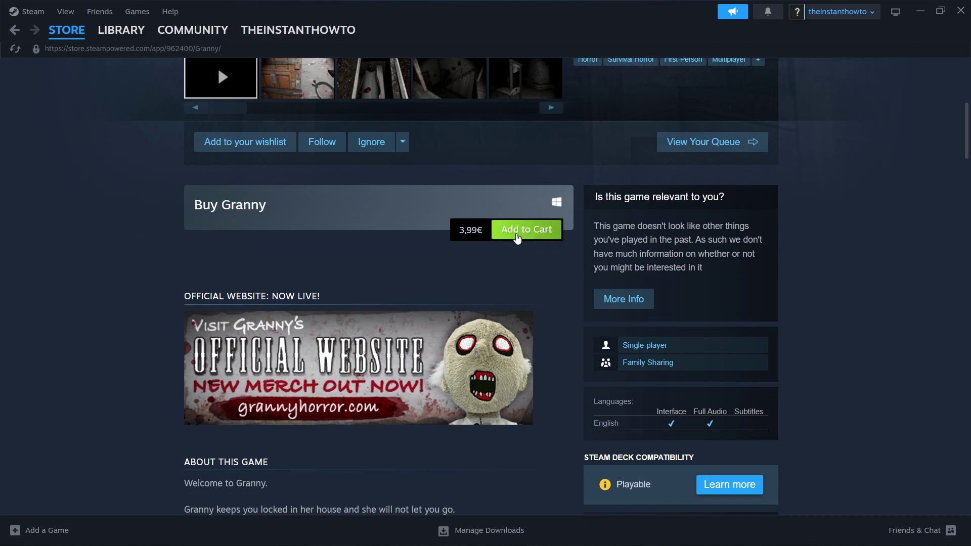
left_click(522, 232)
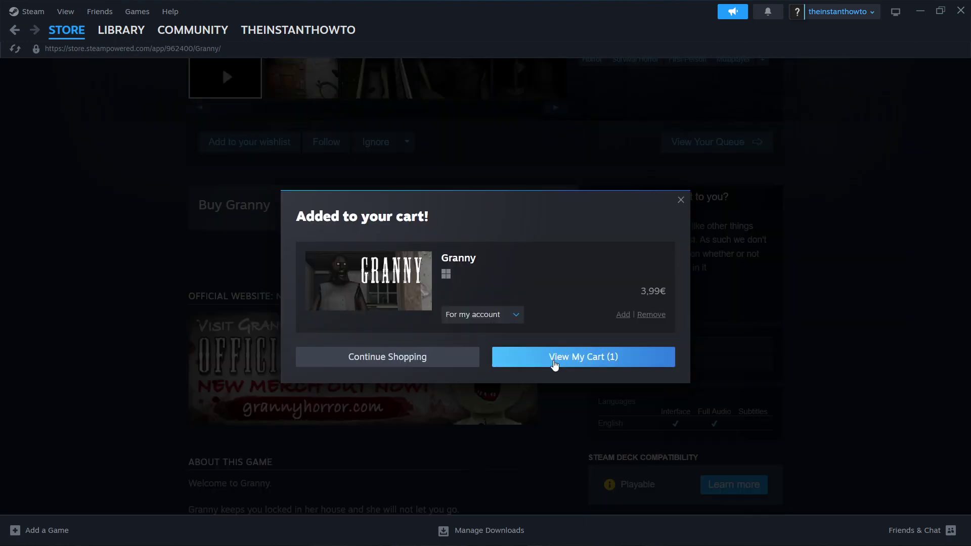
left_click(554, 364)
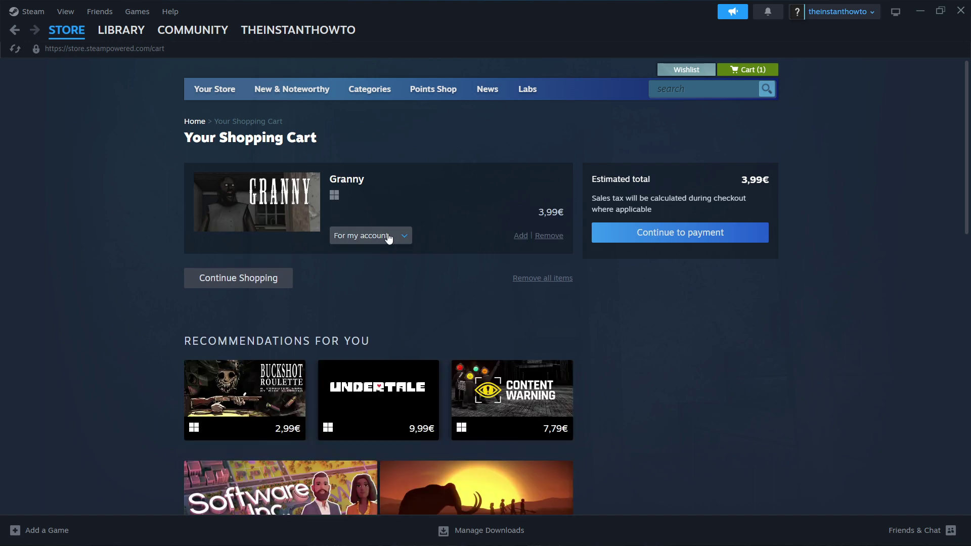
- Keep the Granny purchase 'For my account' and continue to payment
left_click(387, 236)
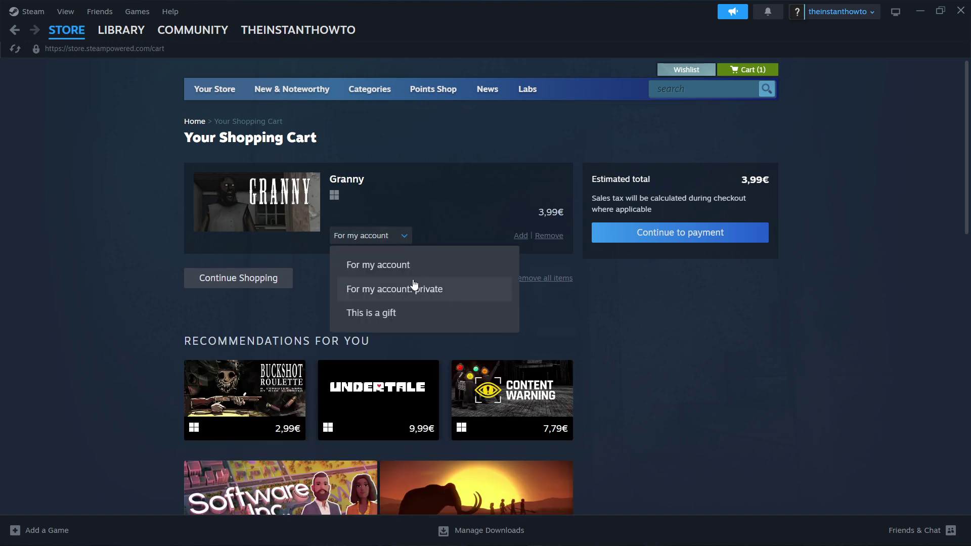
left_click(407, 263)
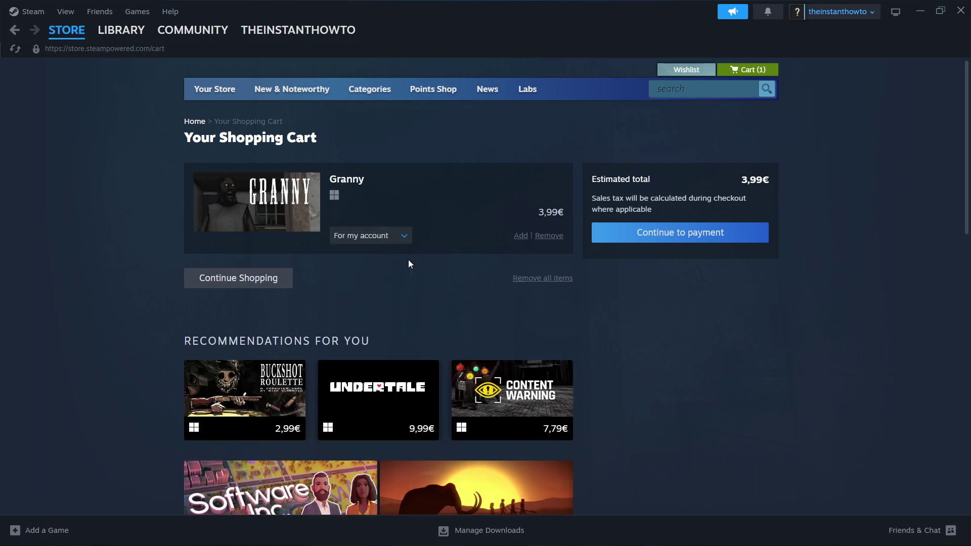
left_click(678, 236)
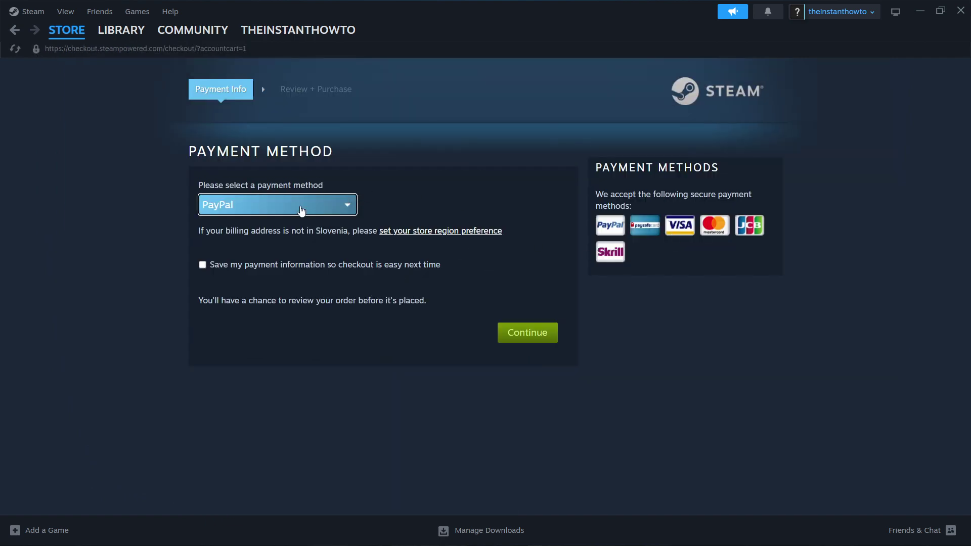
- Select PayPal as the payment method
left_click_drag(184, 186, 338, 185)
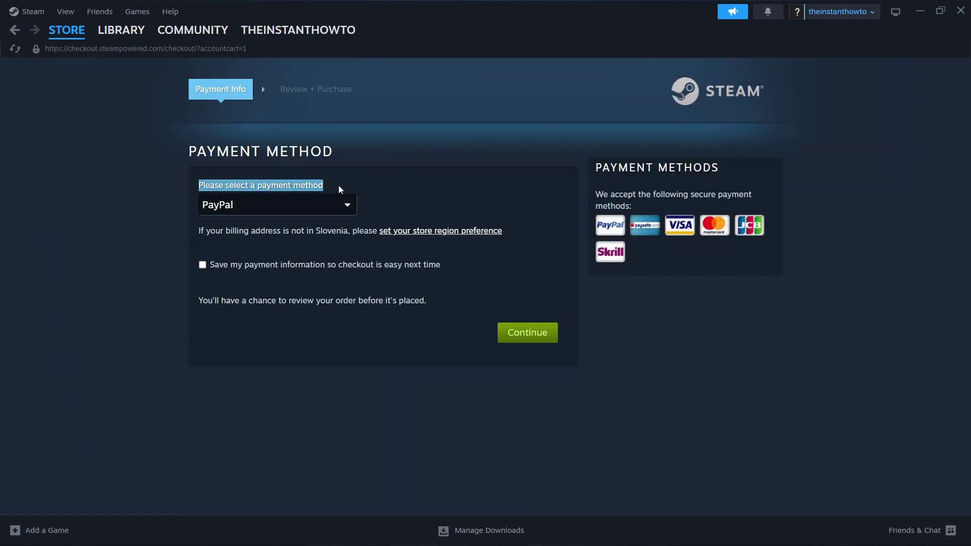
left_click(317, 205)
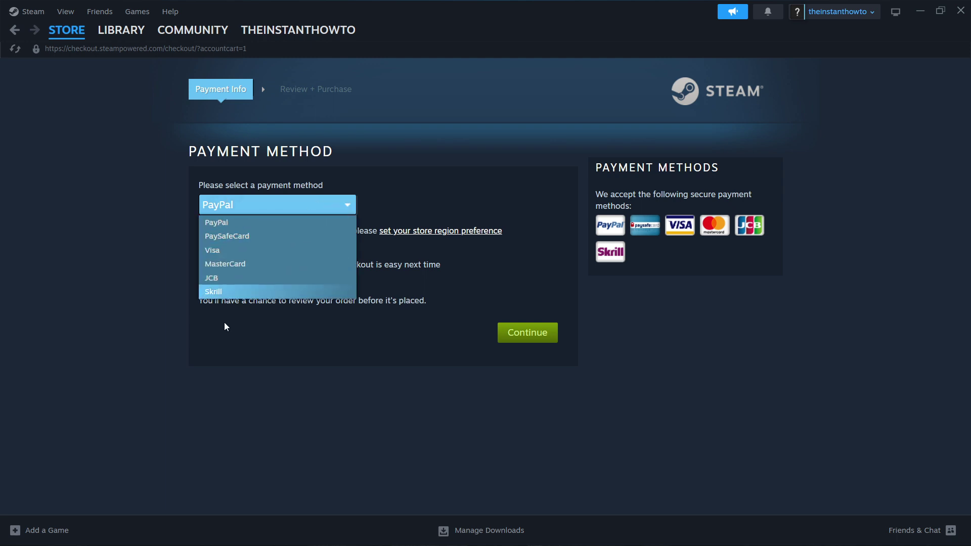
left_click(223, 223)
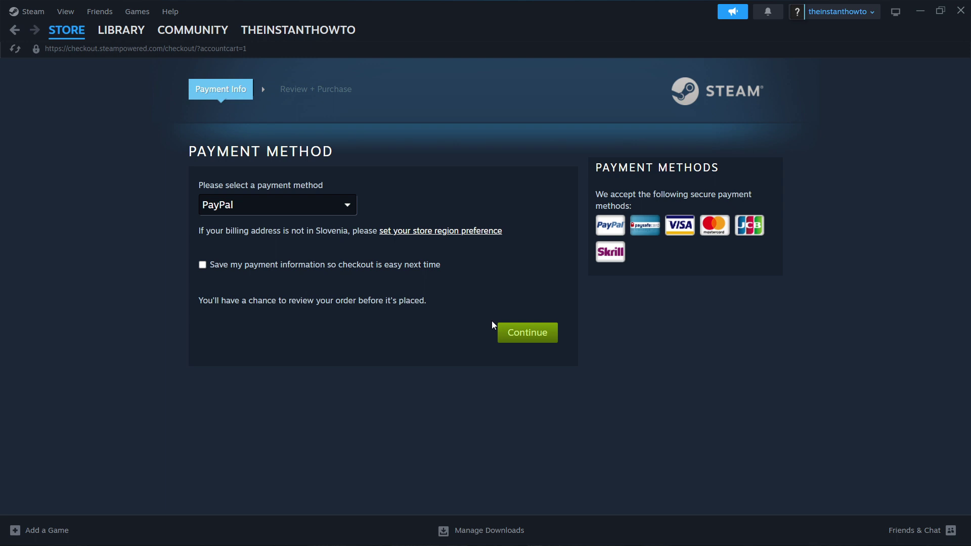
mouse_move(126, 32)
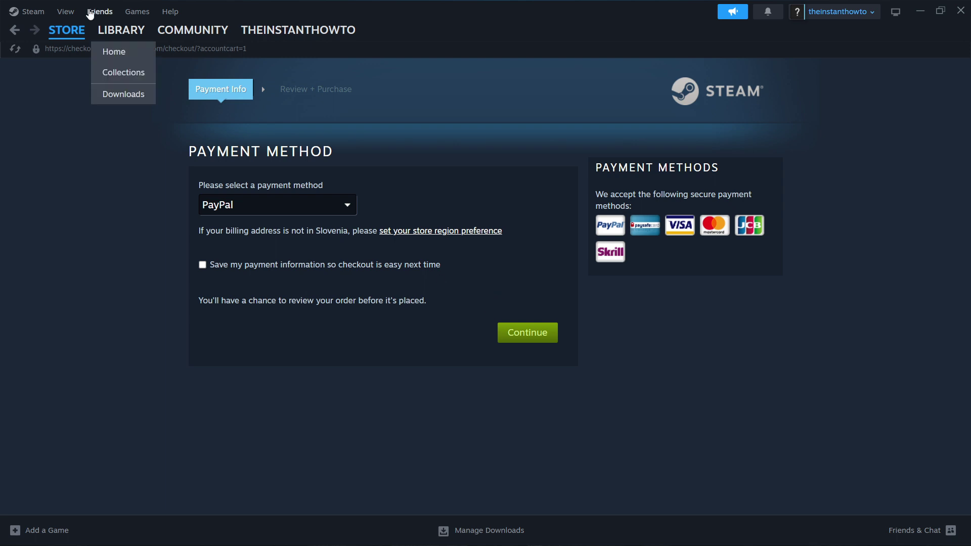
- Check Call of Duty's install options (81.51 GB, Windows-SSD C:), then close them without installing
left_click(113, 31)
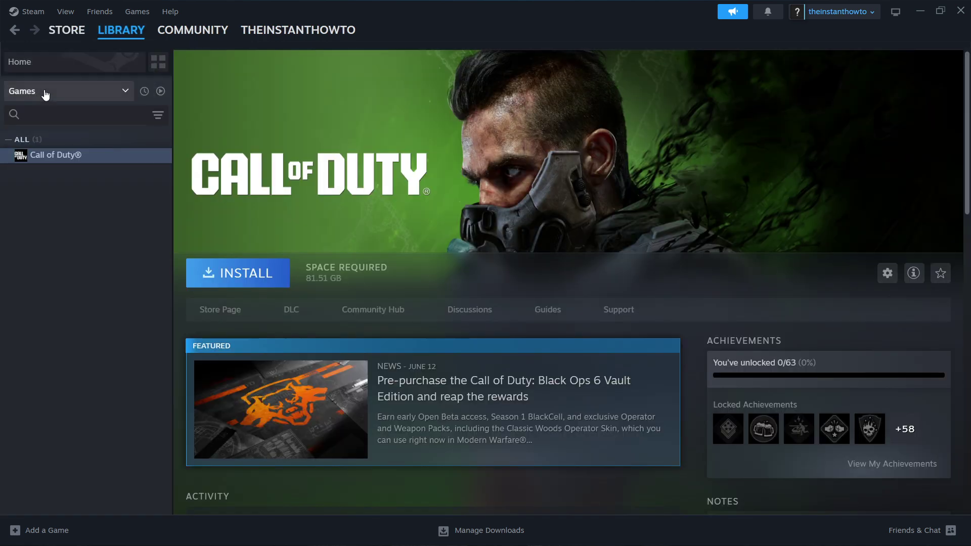
left_click(44, 92)
left_click(58, 95)
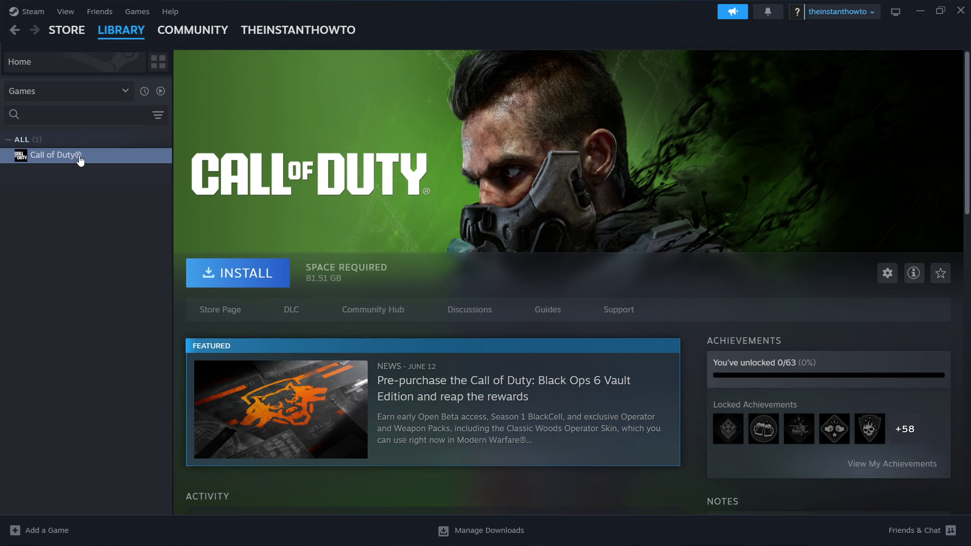
left_click(250, 278)
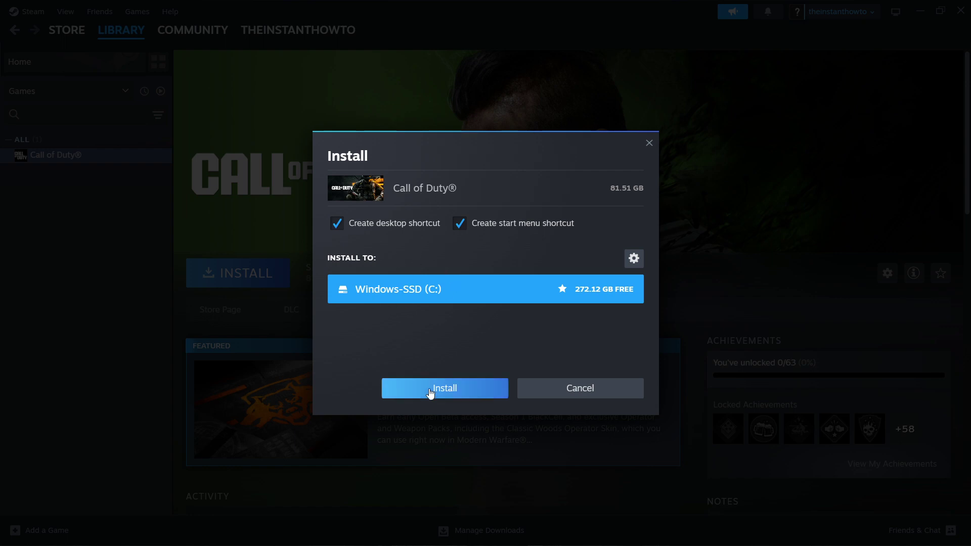
left_click(649, 144)
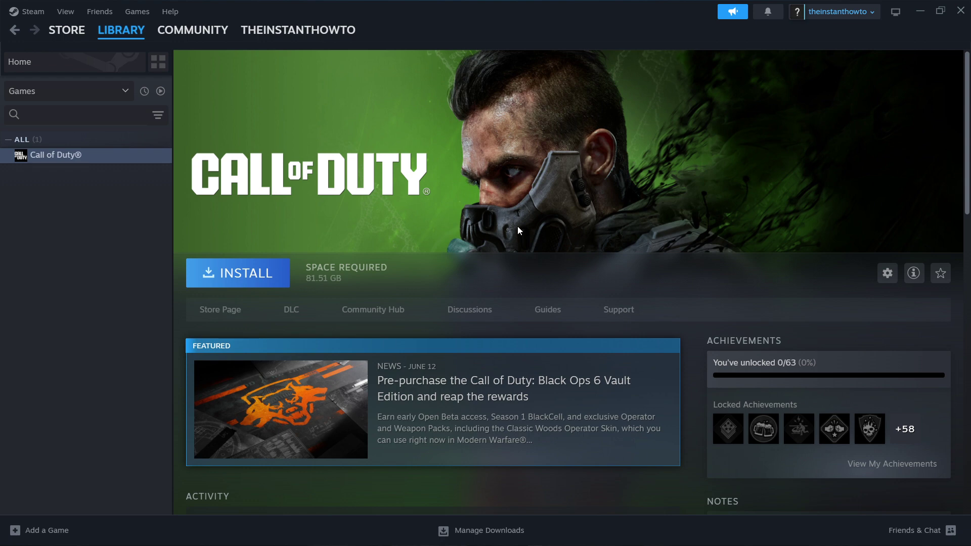